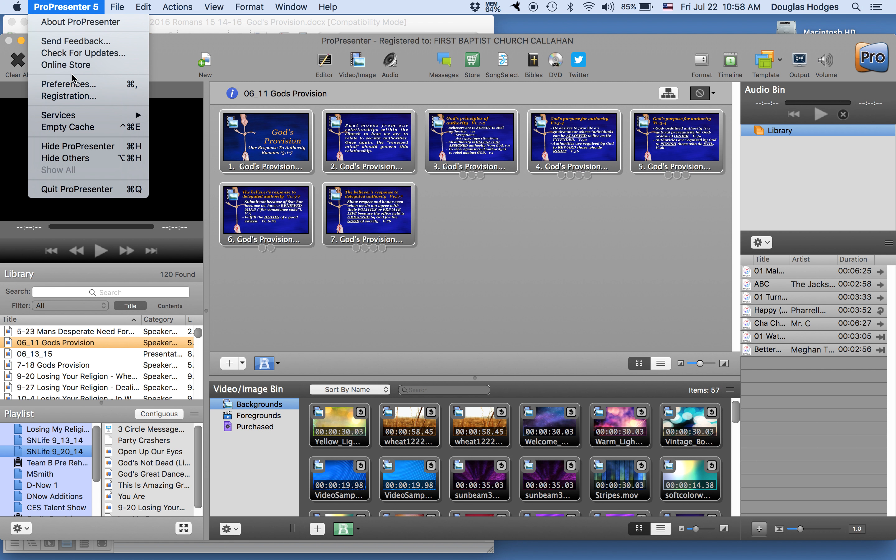
- Check the output screen width and height in ProPresenter's display preferences, and close the preferences
click(74, 84)
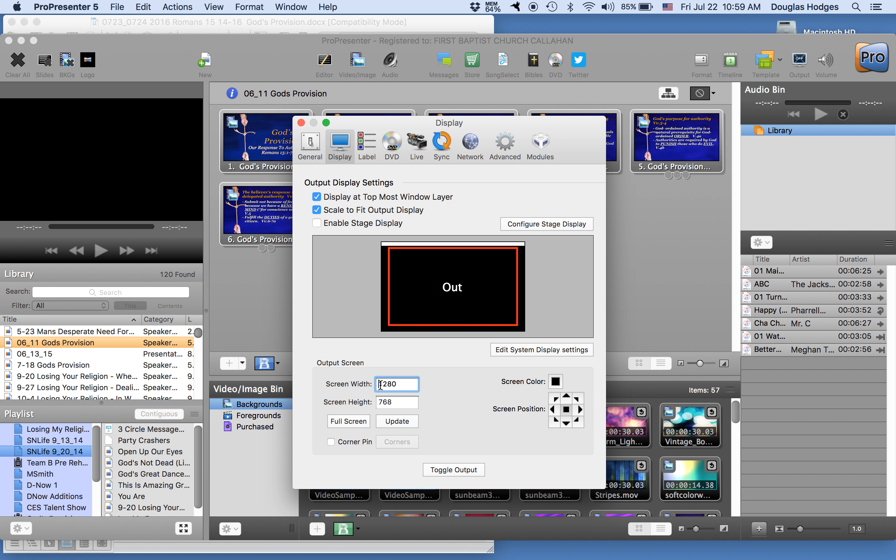
click(382, 403)
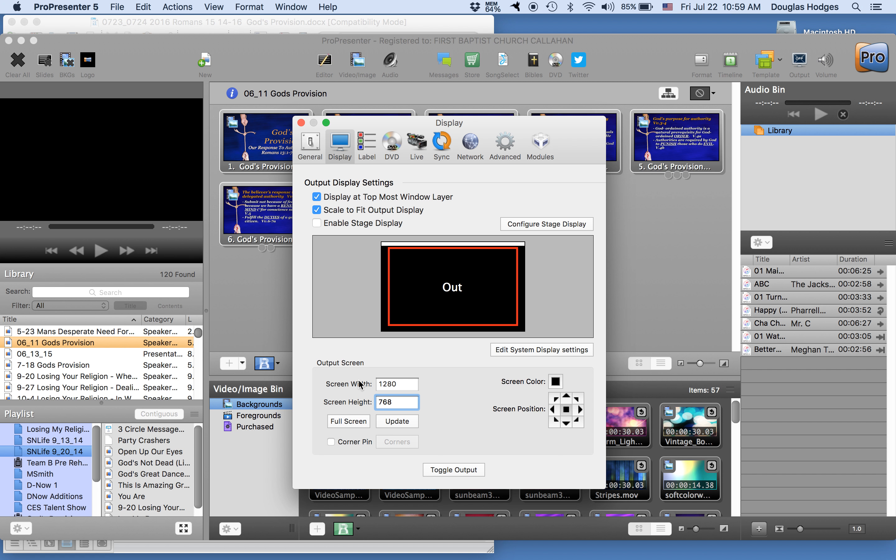
click(83, 8)
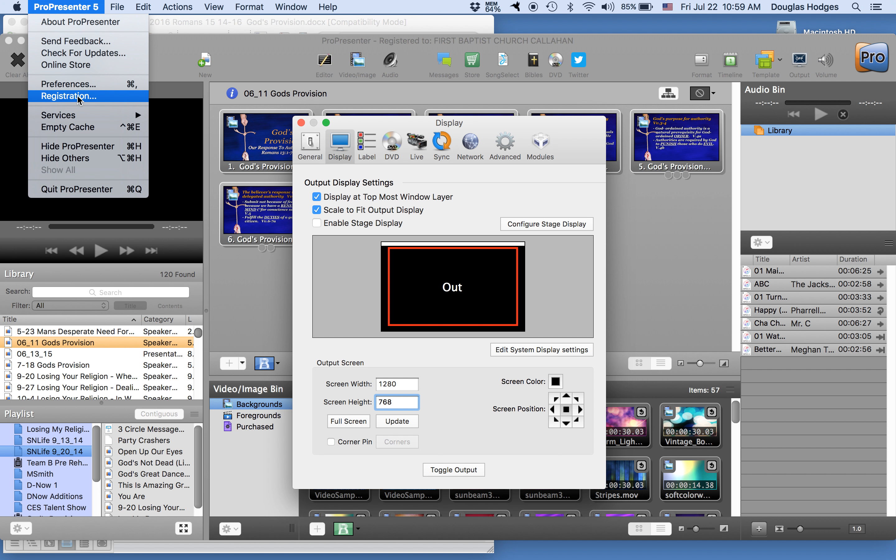
click(317, 148)
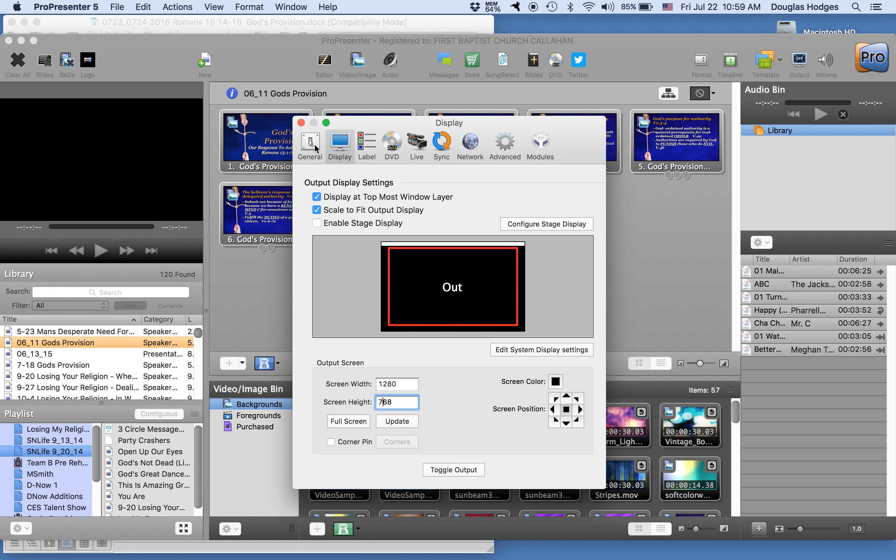
click(318, 148)
click(344, 152)
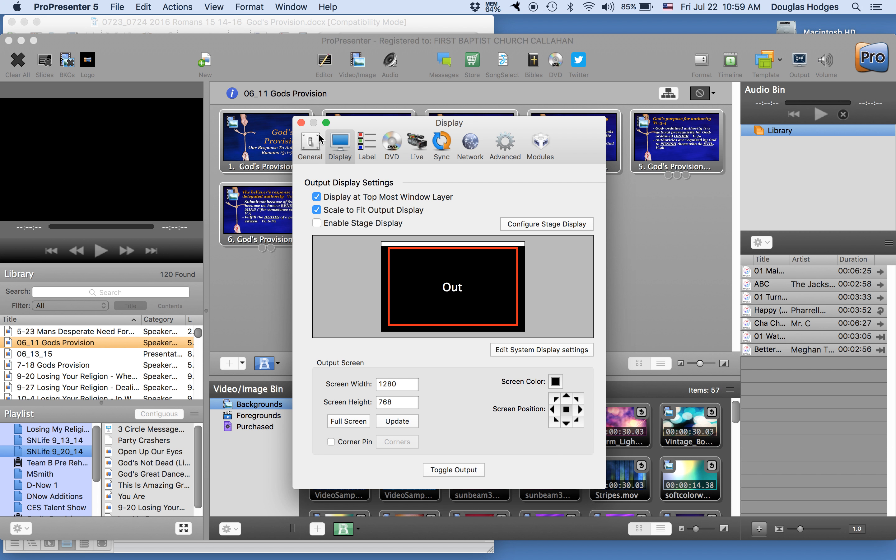
click(301, 123)
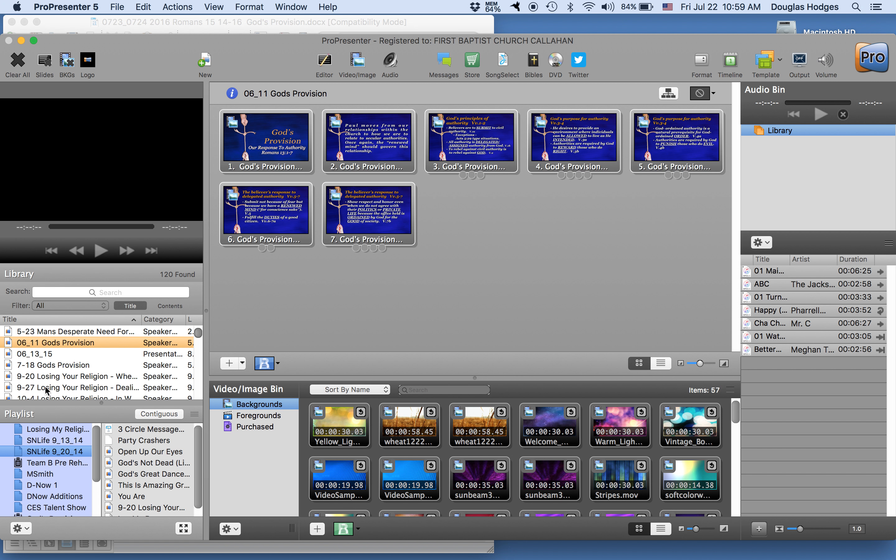
- Duplicate the library presentation "06_11 Gods Provision" and rename the copy "07_23_16 God's Provision"
right_click(48, 345)
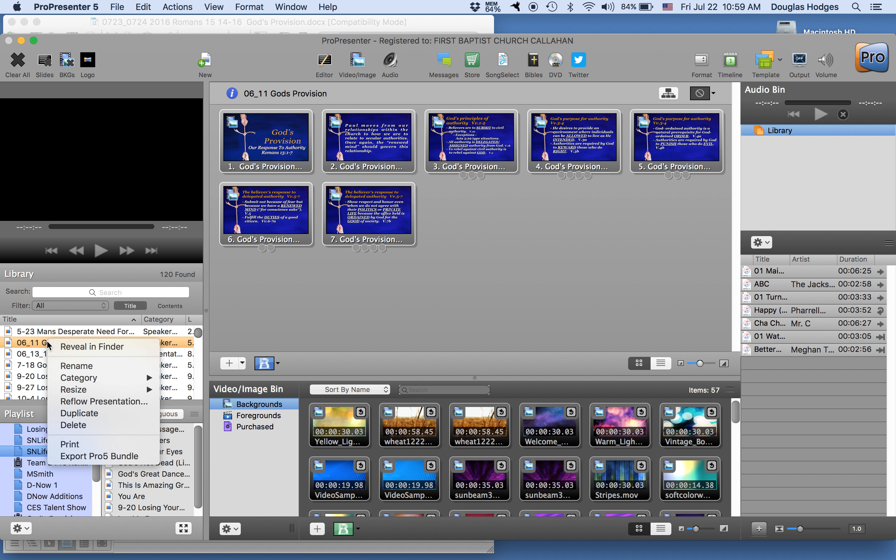
click(85, 414)
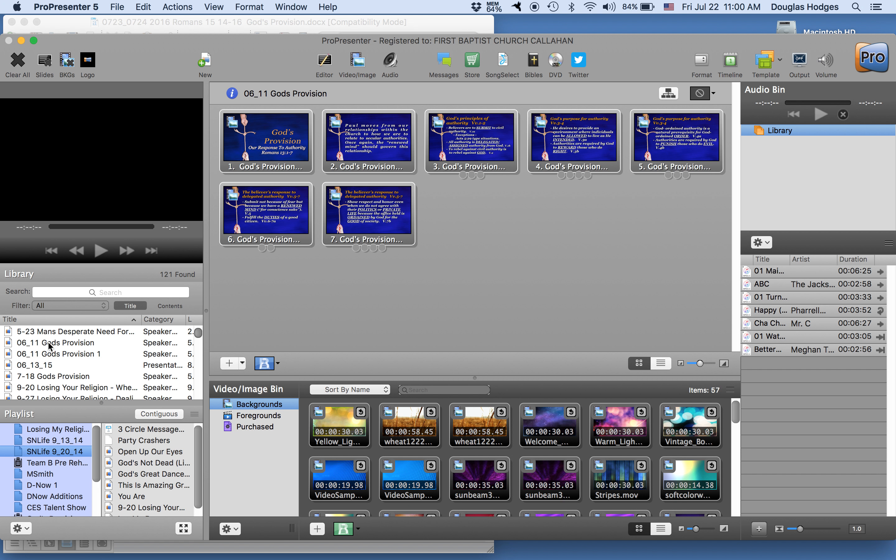
click(85, 354)
right_click(84, 354)
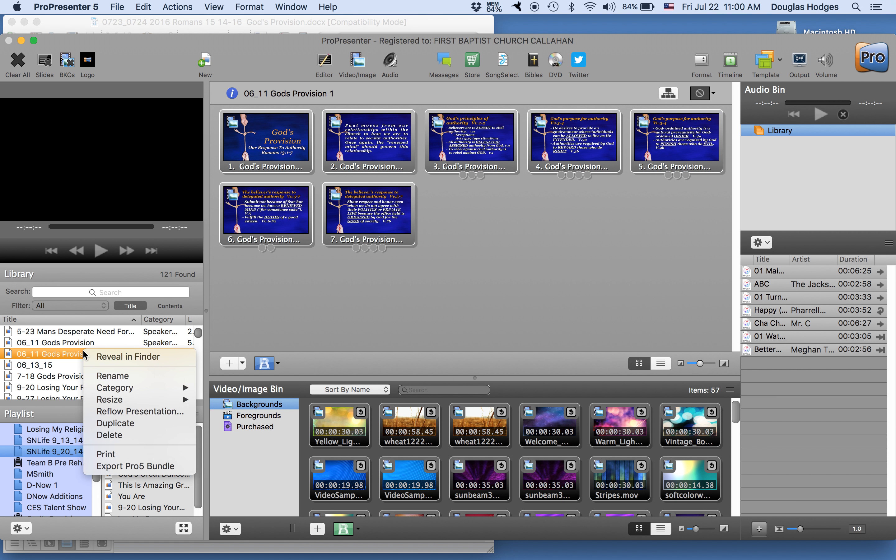
click(101, 375)
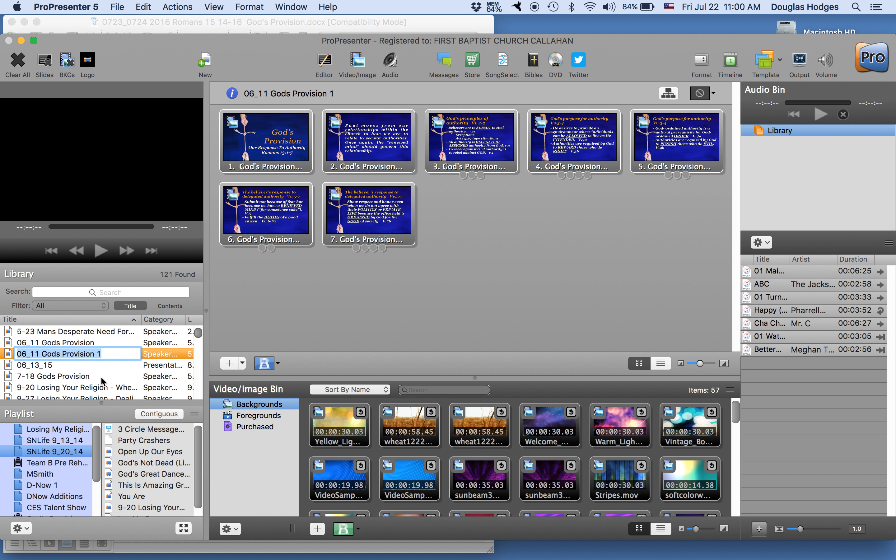
text(07)
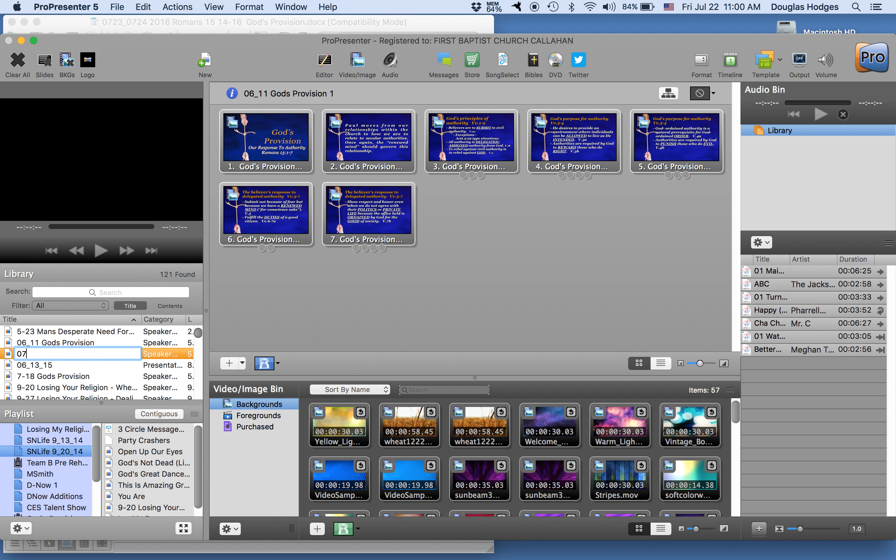
text(_23_16 God's Provision)
key(Return)
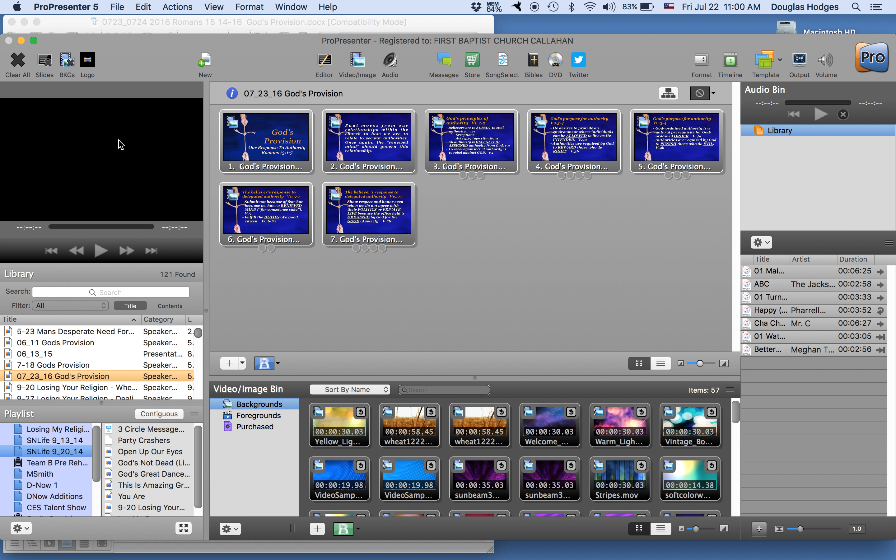
- Switch to the sermon notes in Word and toggle the display of paragraph marks off and back on
click(162, 22)
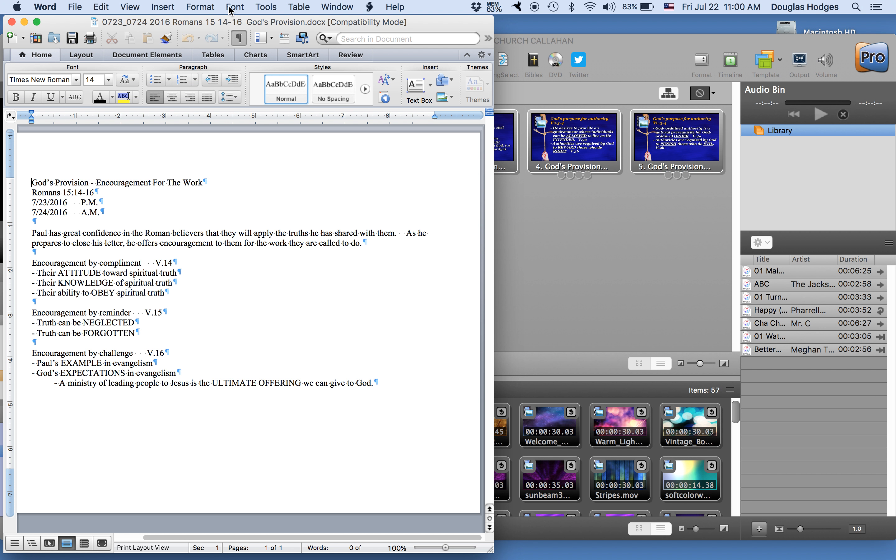
click(200, 6)
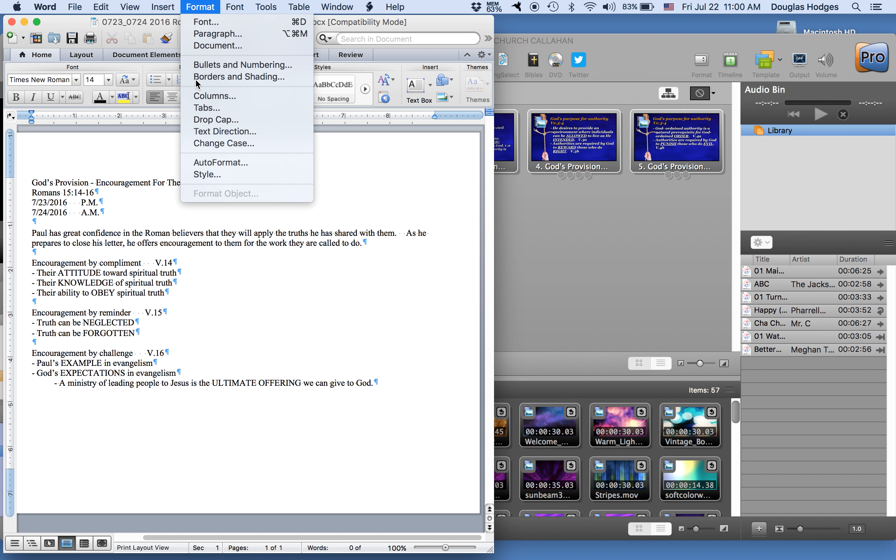
click(123, 155)
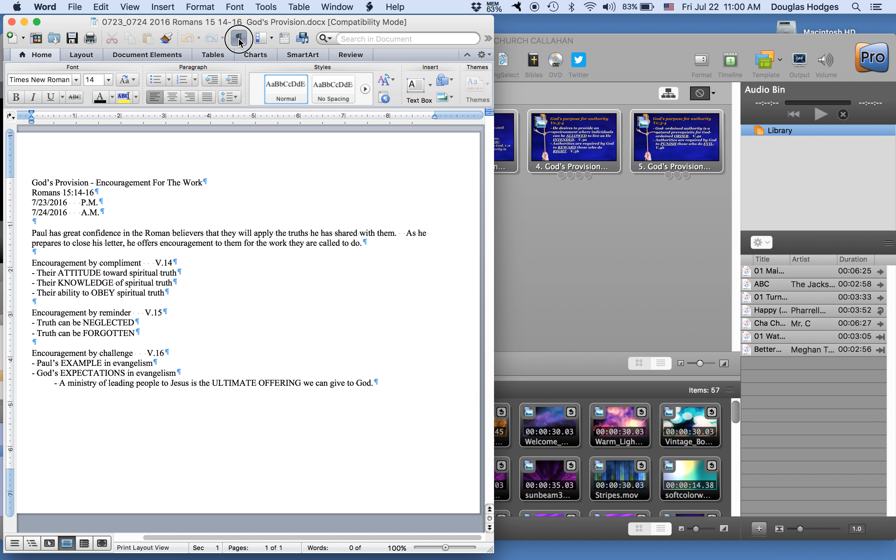
click(238, 38)
click(238, 38)
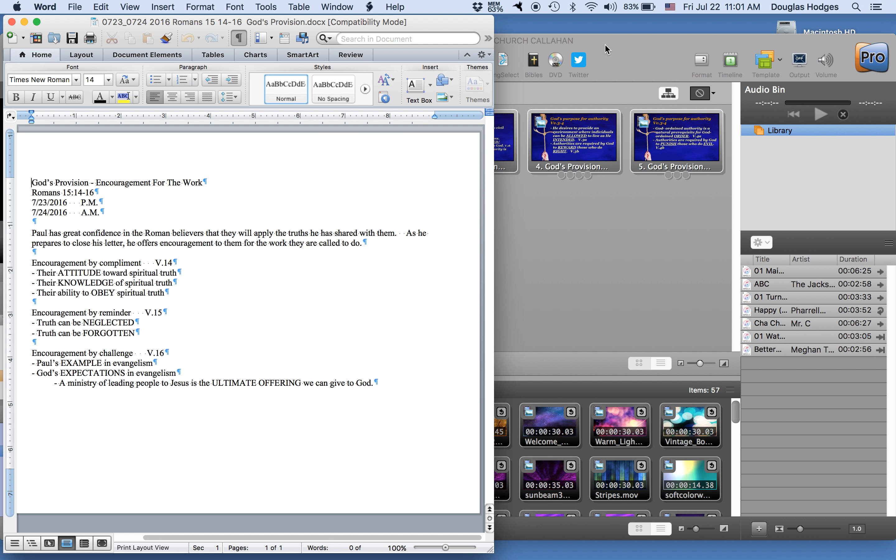
- Switch to Slack, download the 072316 Sermon Notes file from the #snlife channel, and open the downloaded document in Word
mouse_move(605, 48)
mouse_down()
mouse_move(611, 36)
mouse_move(615, 62)
mouse_up()
mouse_move(728, 554)
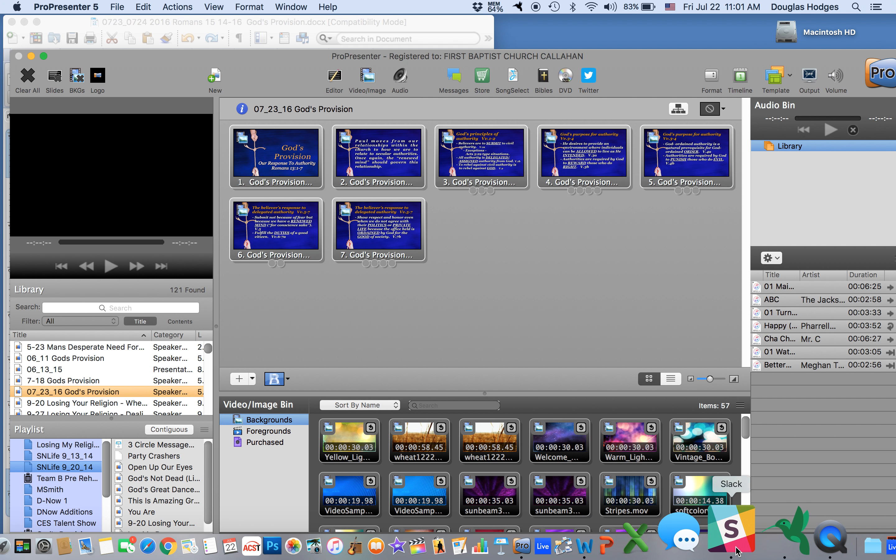
click(736, 551)
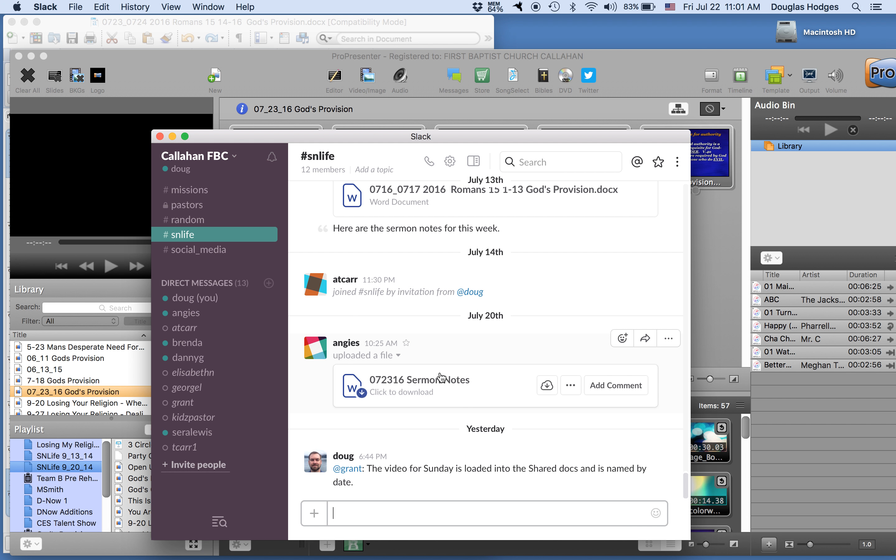
click(448, 388)
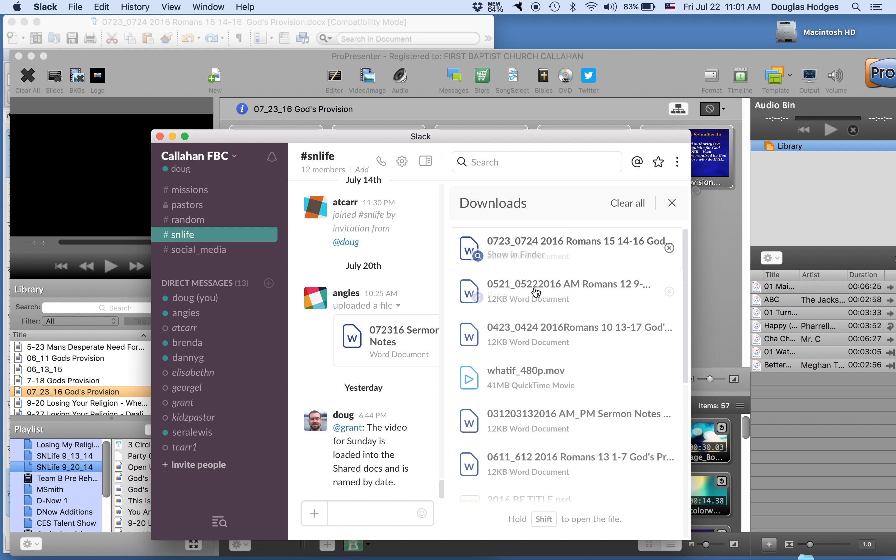
mouse_move(820, 553)
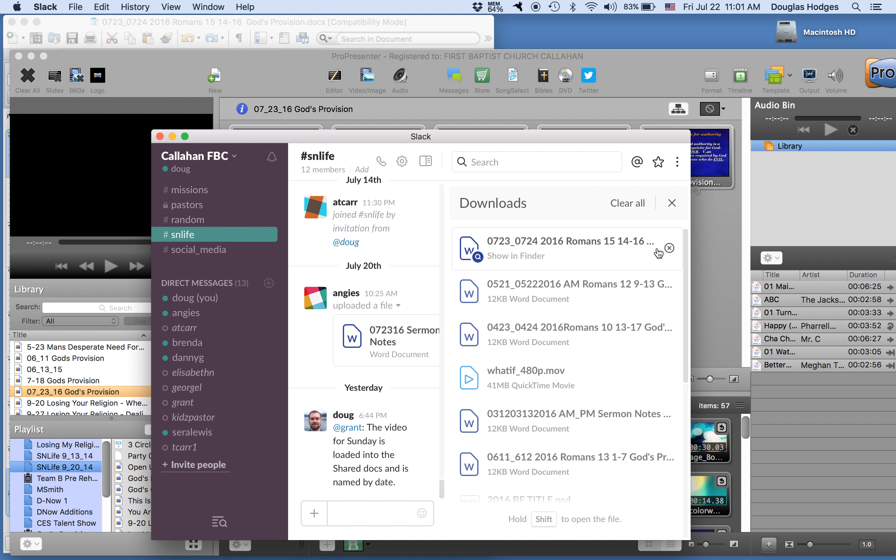
click(516, 255)
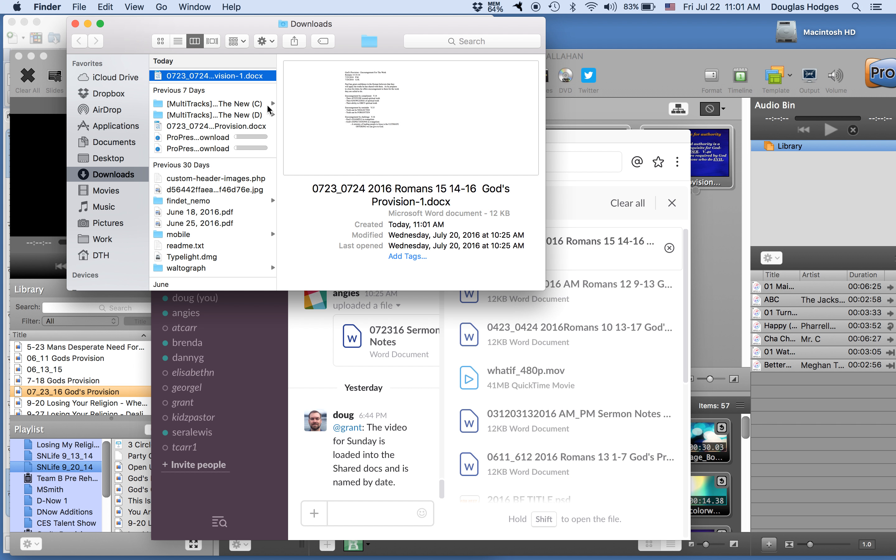
double_click(244, 76)
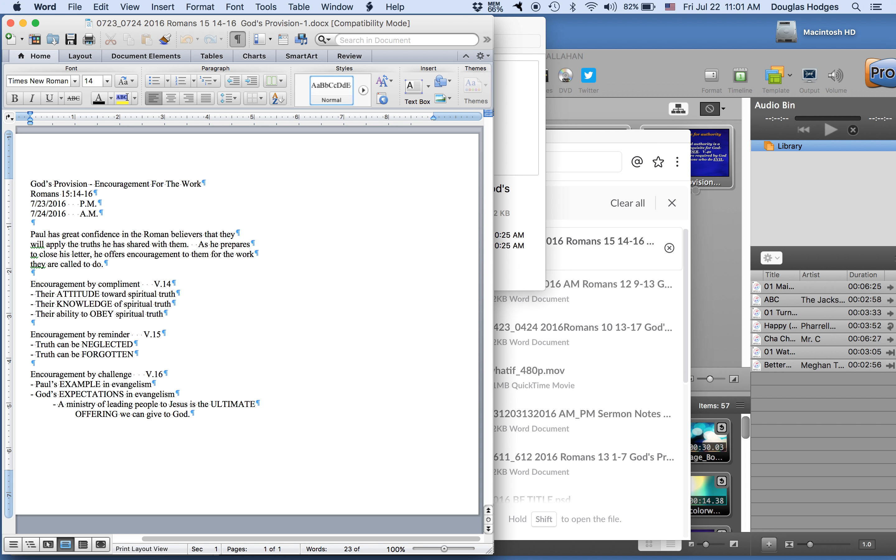
- Remove the line breaks inside the introductory "Paul has great confidence" text so it forms one continuous paragraph
key(BackSpace)
click(95, 239)
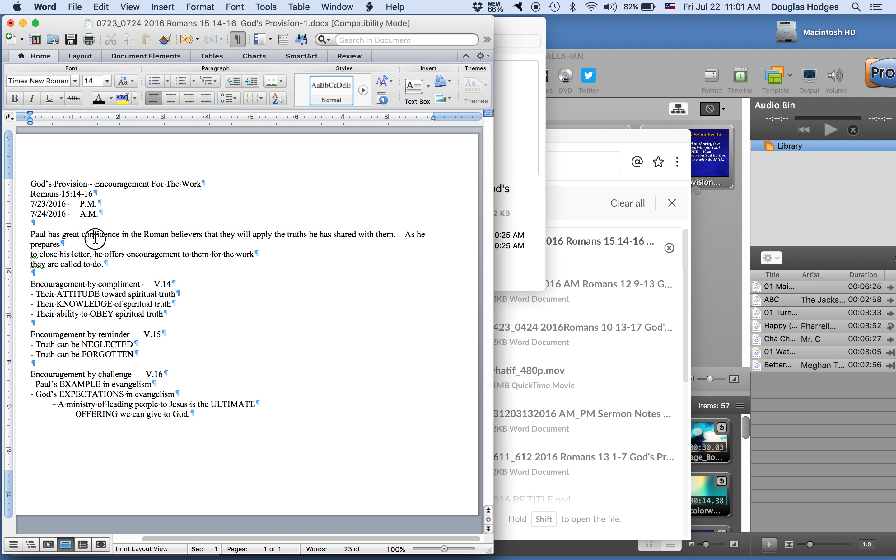
key(BackSpace)
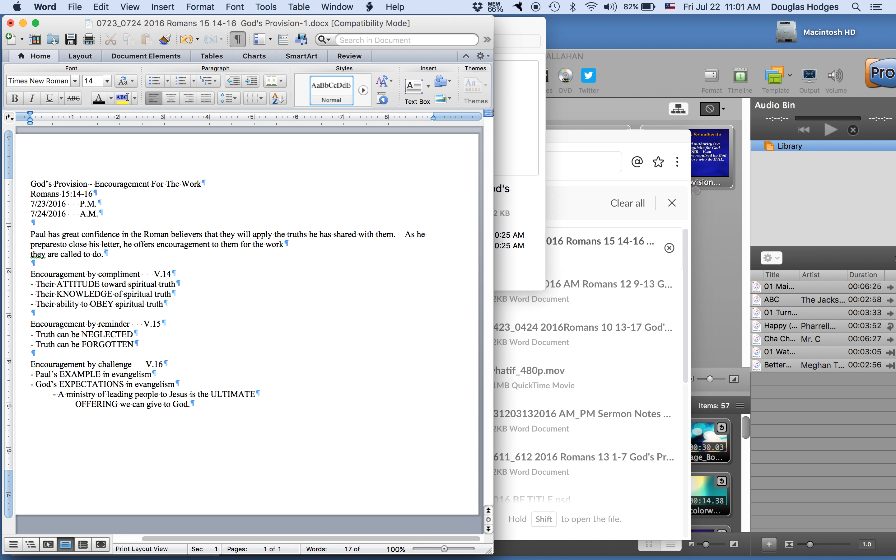
triple_click(28, 255)
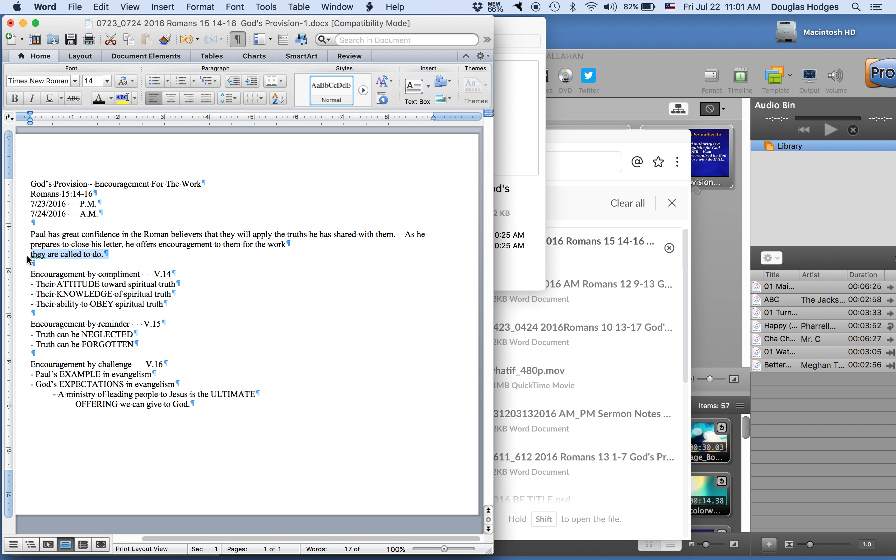
click(32, 255)
key(BackSpace)
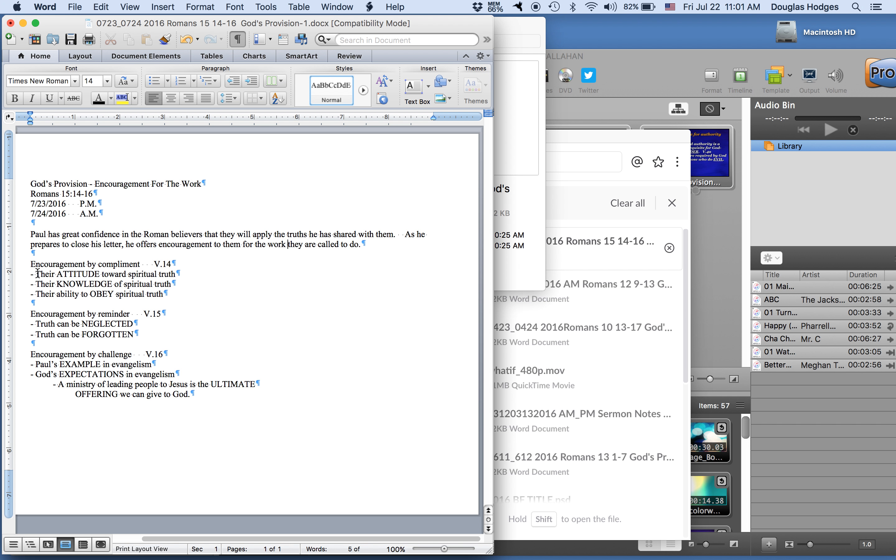
- Join the line "OFFERING we can give to God." to the end of the "A ministry of leading people to Jesus" line
click(74, 395)
key(BackSpace)
key(BackSpace)
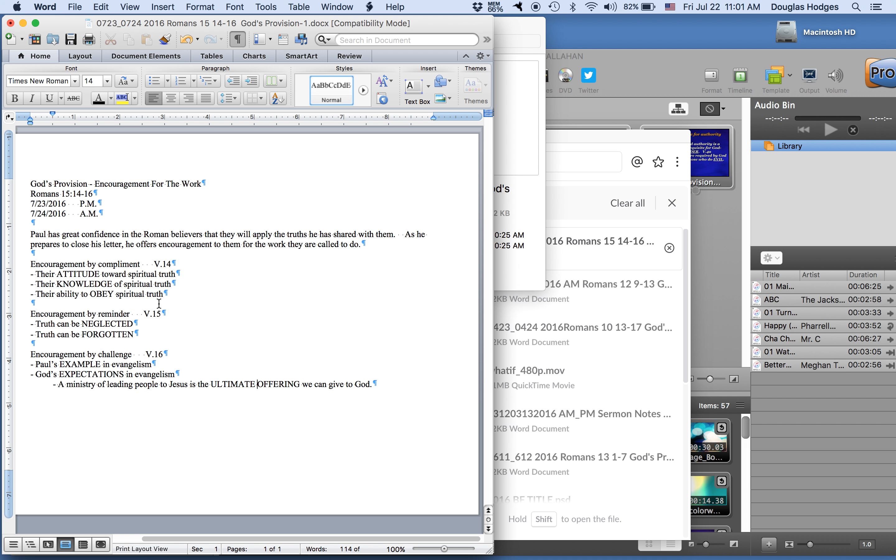
- Switch to ProPresenter, open "07_23_16 God's Provision" in the slide editor, and start editing the subtitle text on slide 1
click(641, 79)
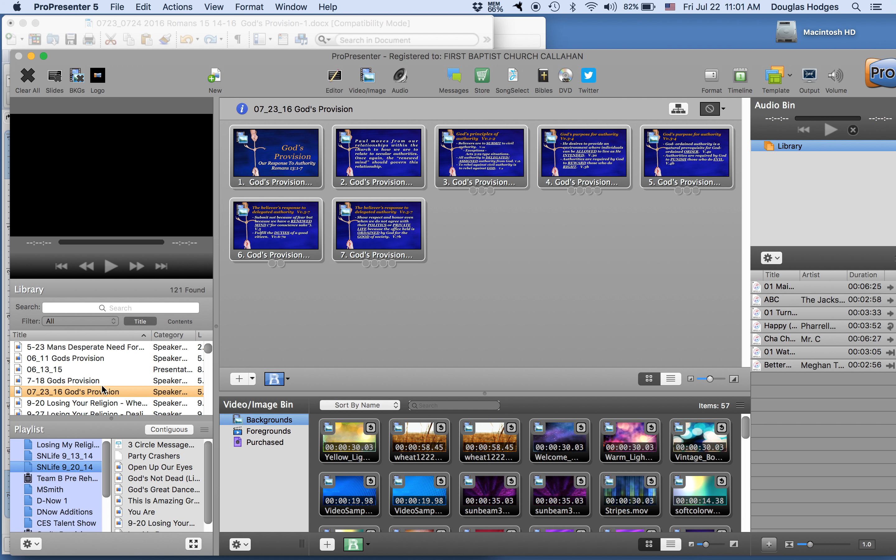
click(334, 79)
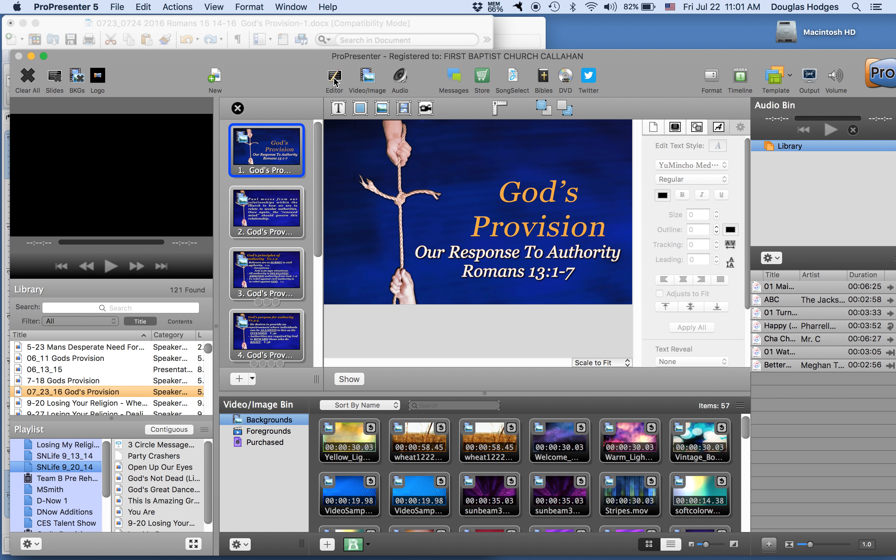
click(474, 267)
click(485, 233)
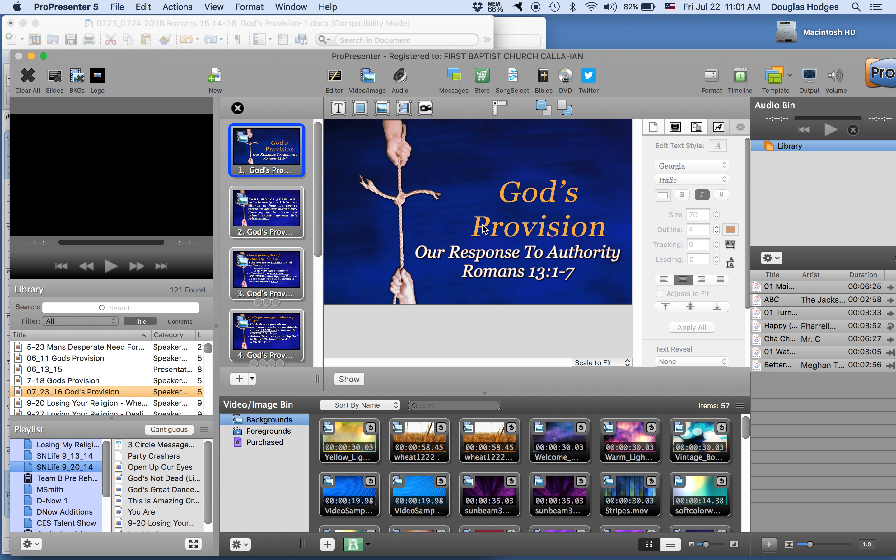
mouse_move(463, 255)
mouse_down()
mouse_move(455, 386)
mouse_move(476, 296)
mouse_move(474, 267)
mouse_move(462, 264)
mouse_up()
double_click(463, 268)
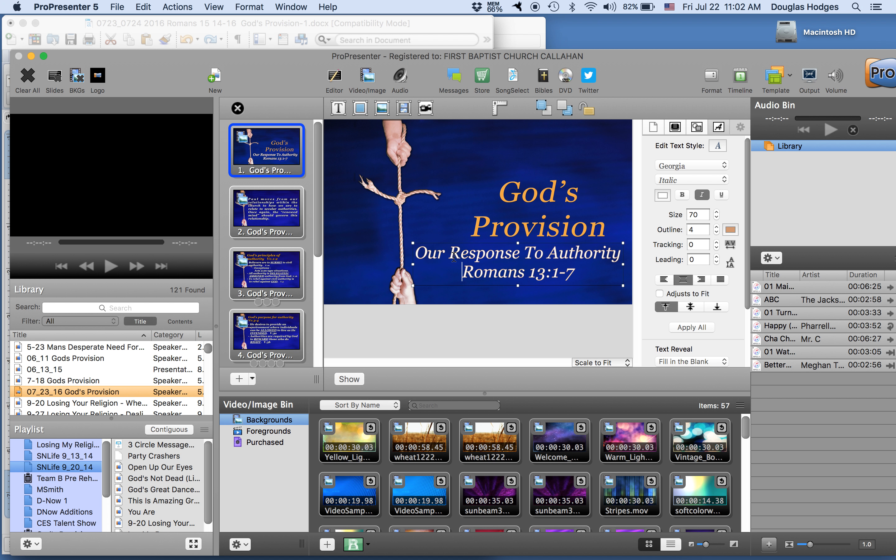
- Switch to Word and copy the two heading lines, "God's Provision - Encouragement For The Work" and "Romans 15:14-16"
click(422, 25)
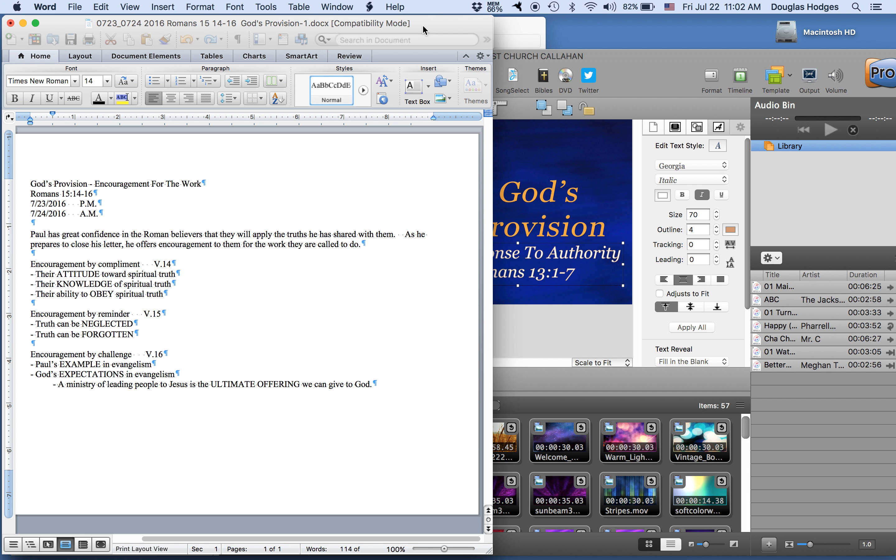
click(41, 184)
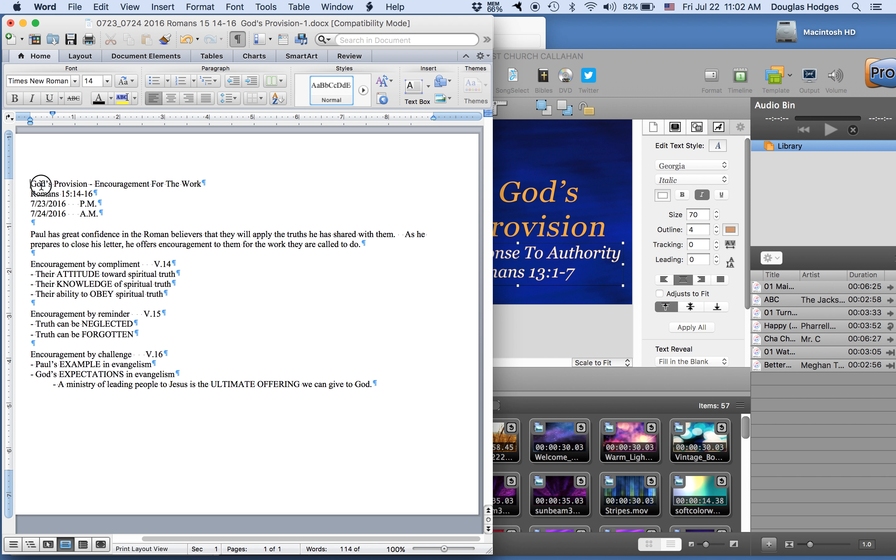
drag(41, 184, 93, 193)
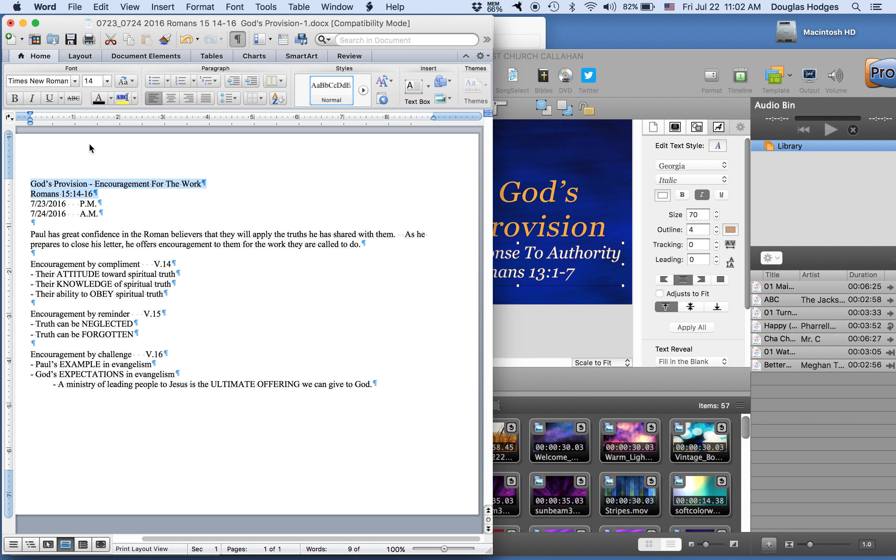
click(101, 6)
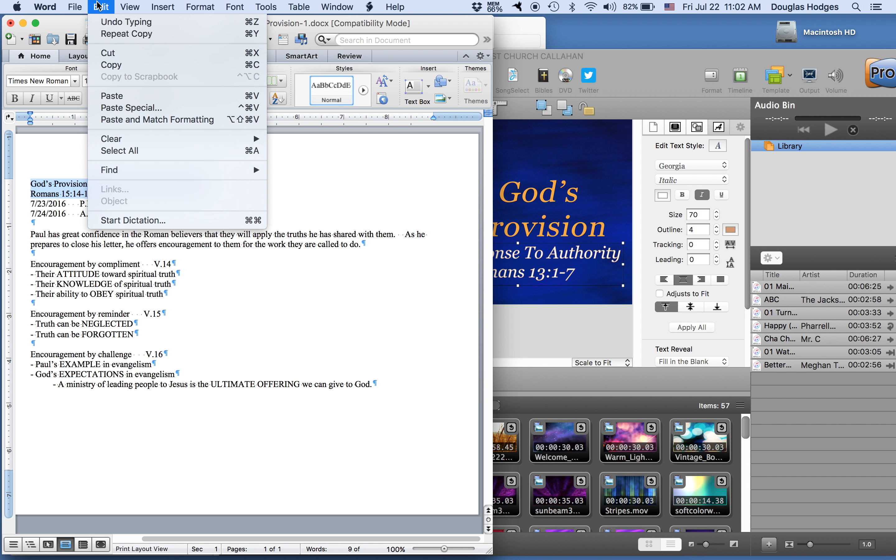
click(111, 70)
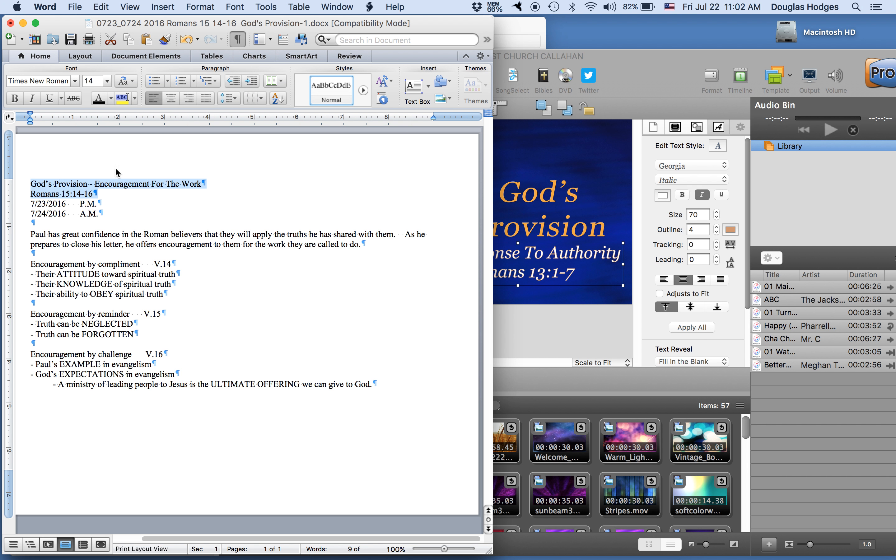
- Switch to ProPresenter and replace all of slide 1's subtitle text with the copied heading, using Paste and Match Style
click(496, 255)
double_click(503, 256)
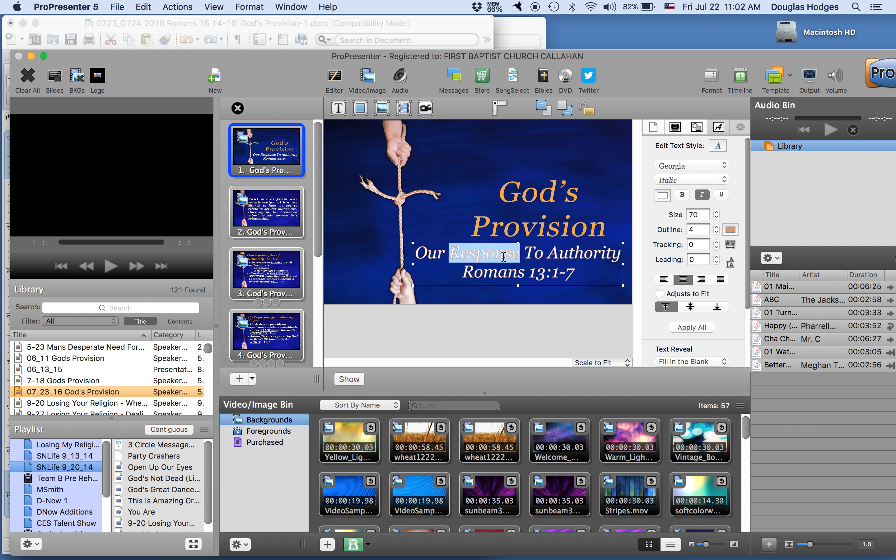
click(437, 253)
drag(414, 252, 556, 272)
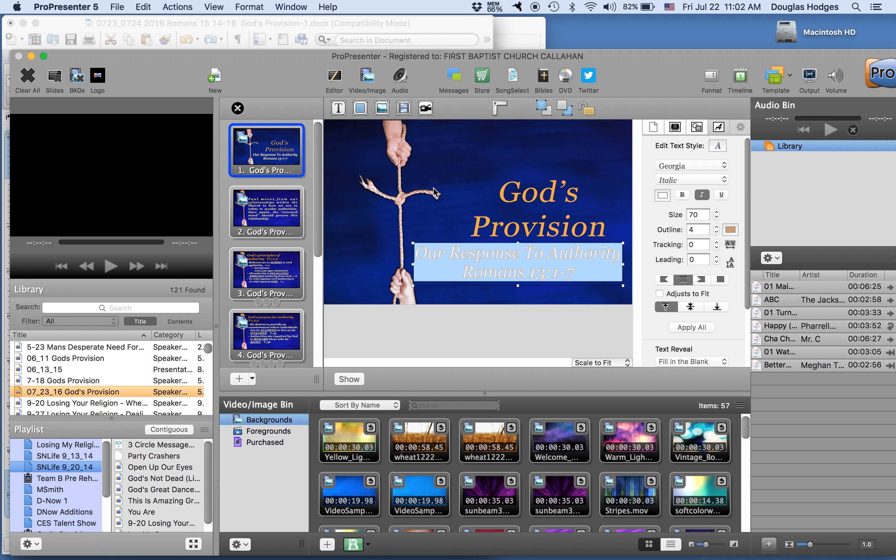
click(149, 9)
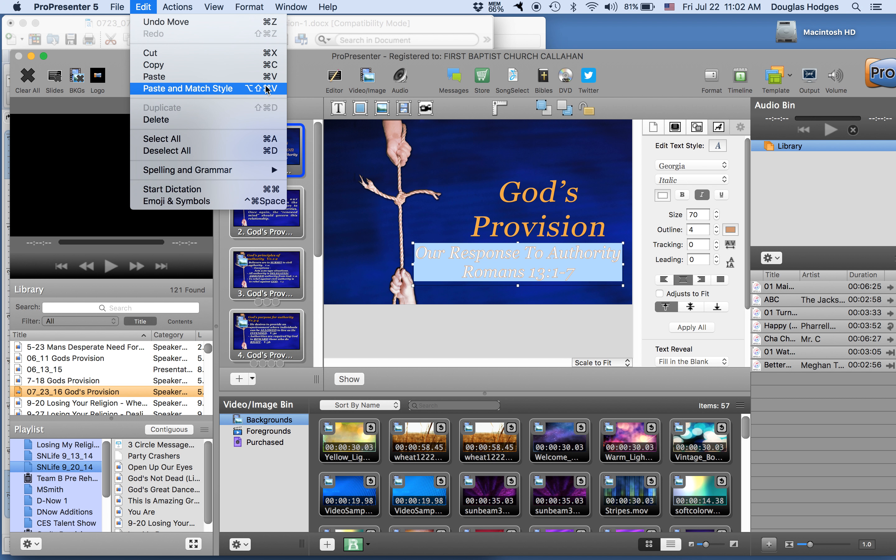
click(247, 89)
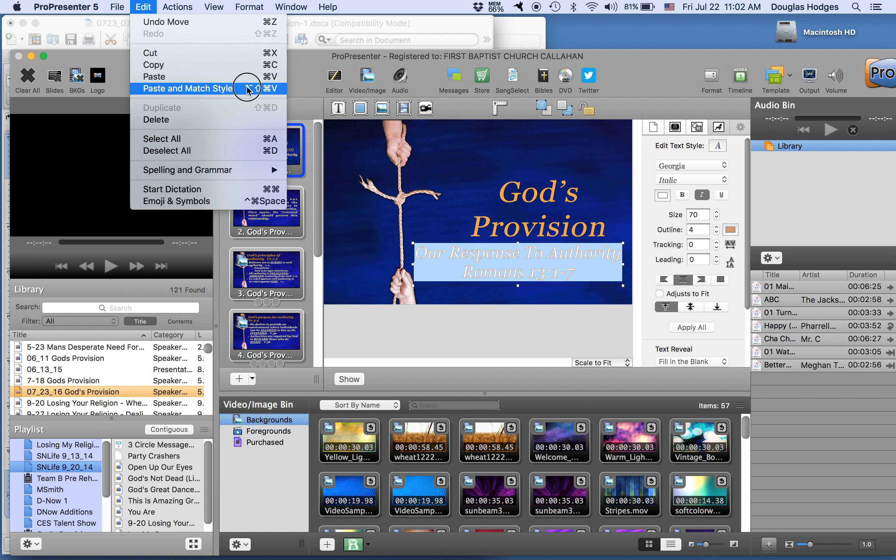